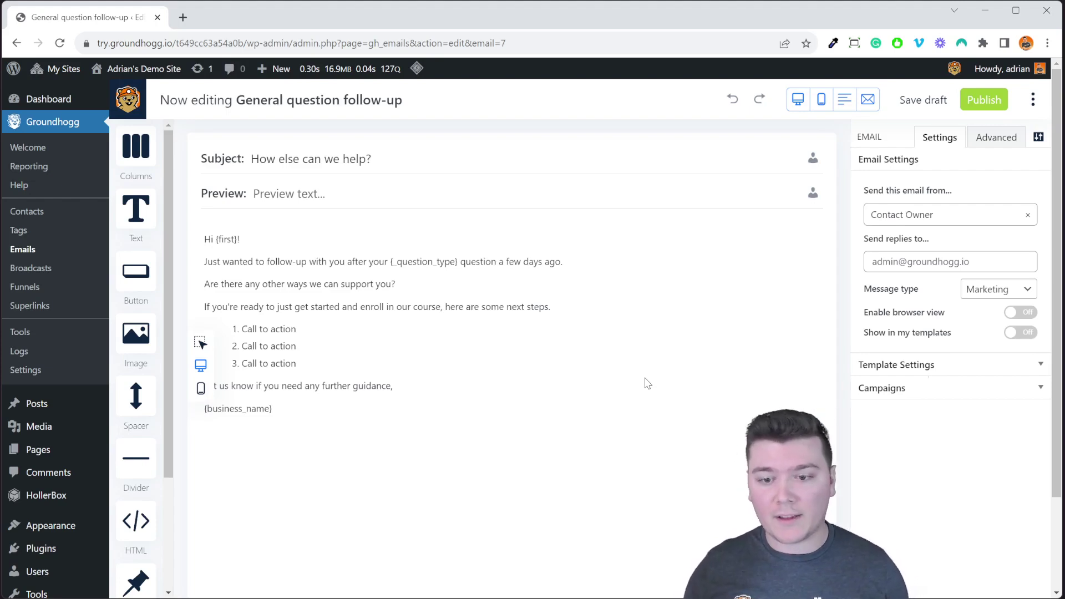
- Expand the email's Campaigns settings to reveal the assigned Sales campaign
left_click(1002, 389)
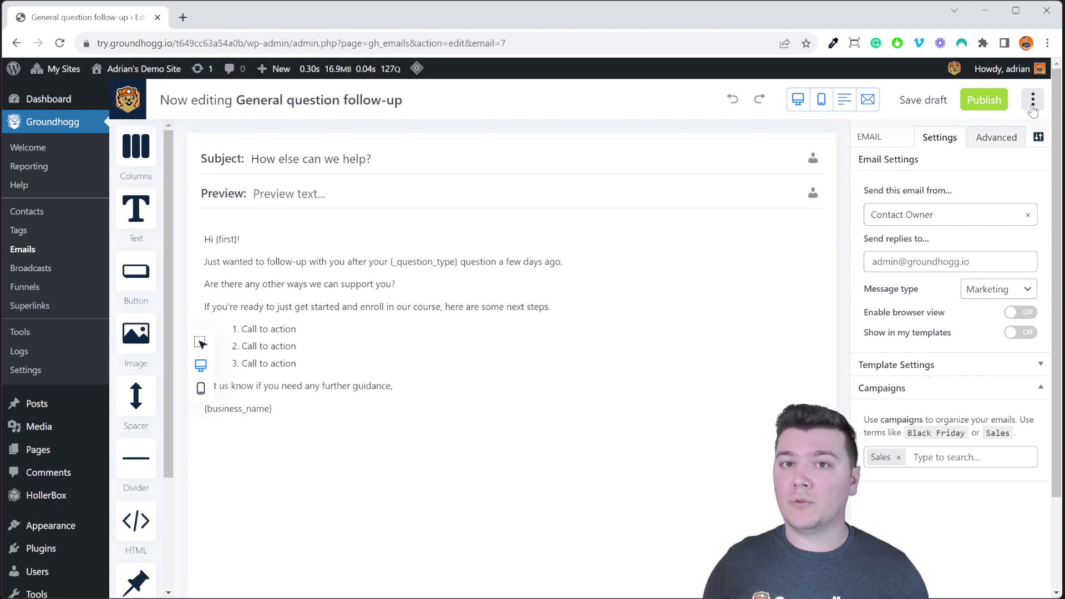
- Publish the General question follow-up email when the Broadcast action warns it is unpublished
left_click(1033, 101)
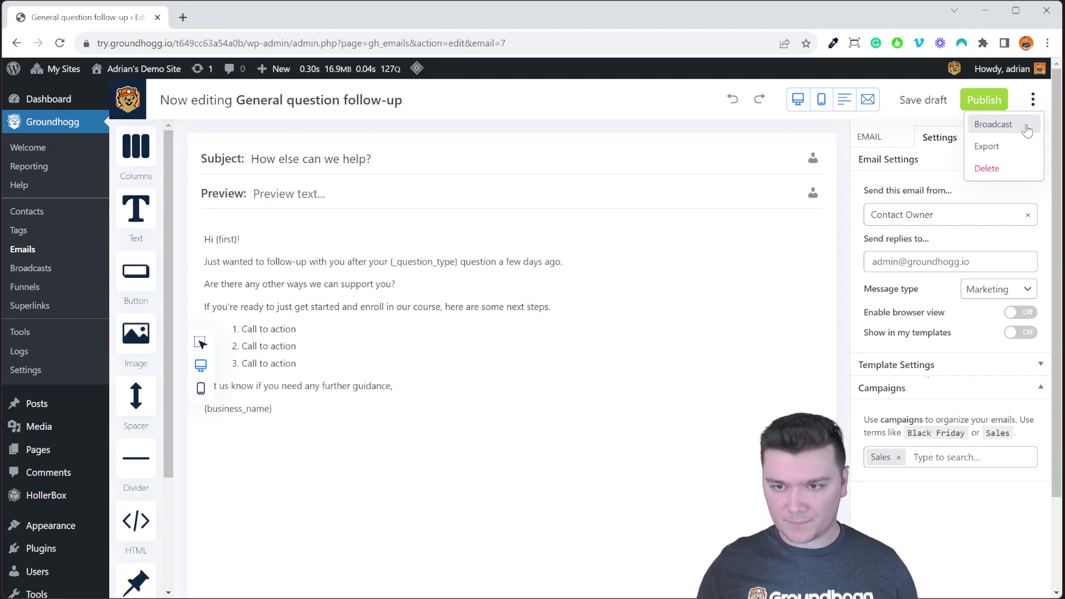
left_click(1027, 125)
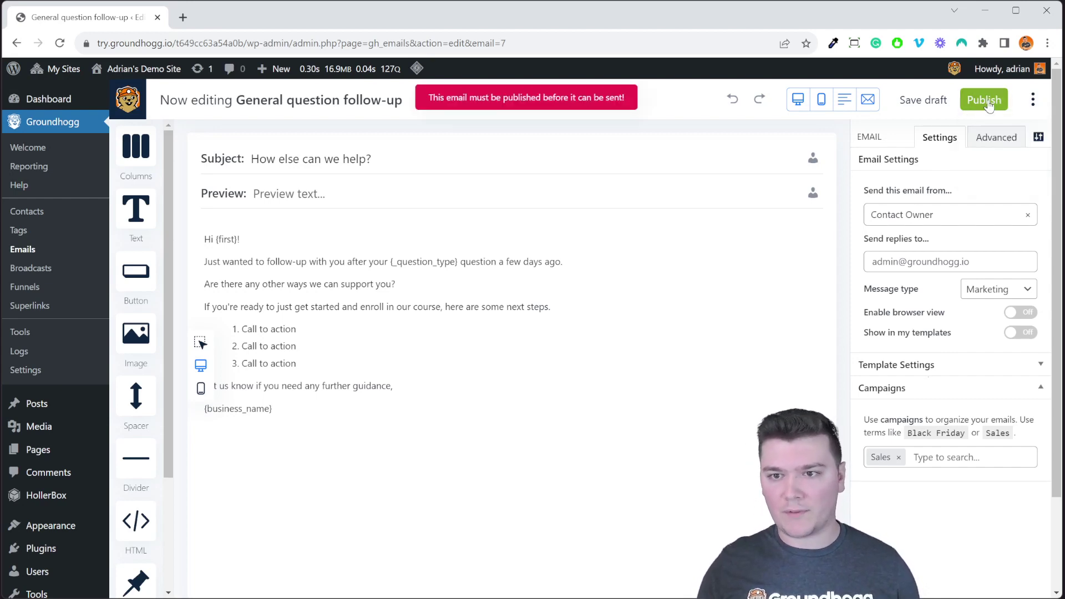
left_click(958, 99)
- Reopen the broadcast setup, continue to its campaigns step, and close it without sending
left_click(1033, 99)
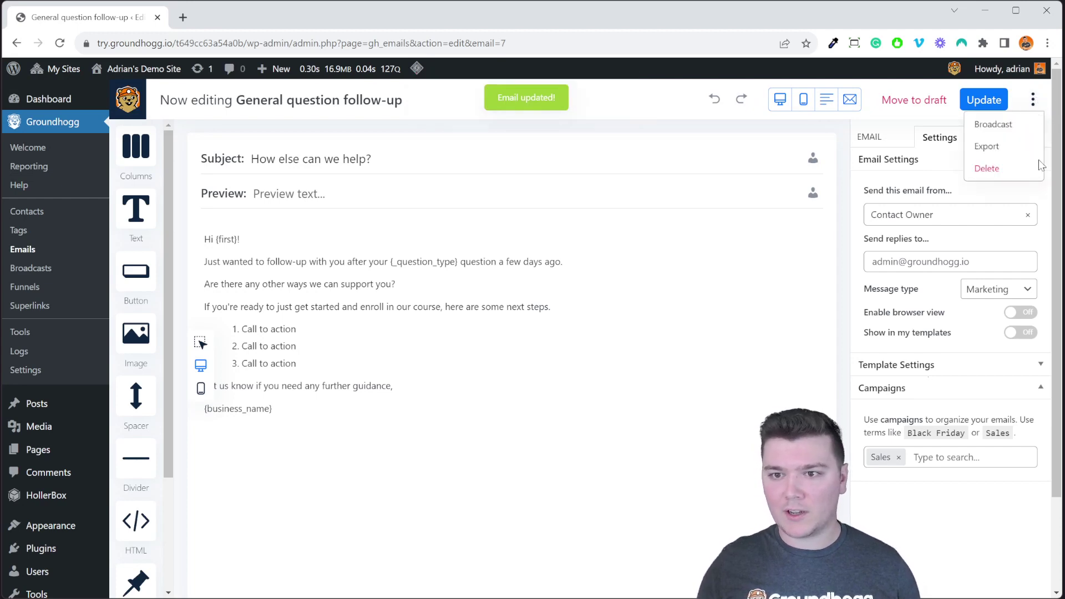
left_click(1025, 125)
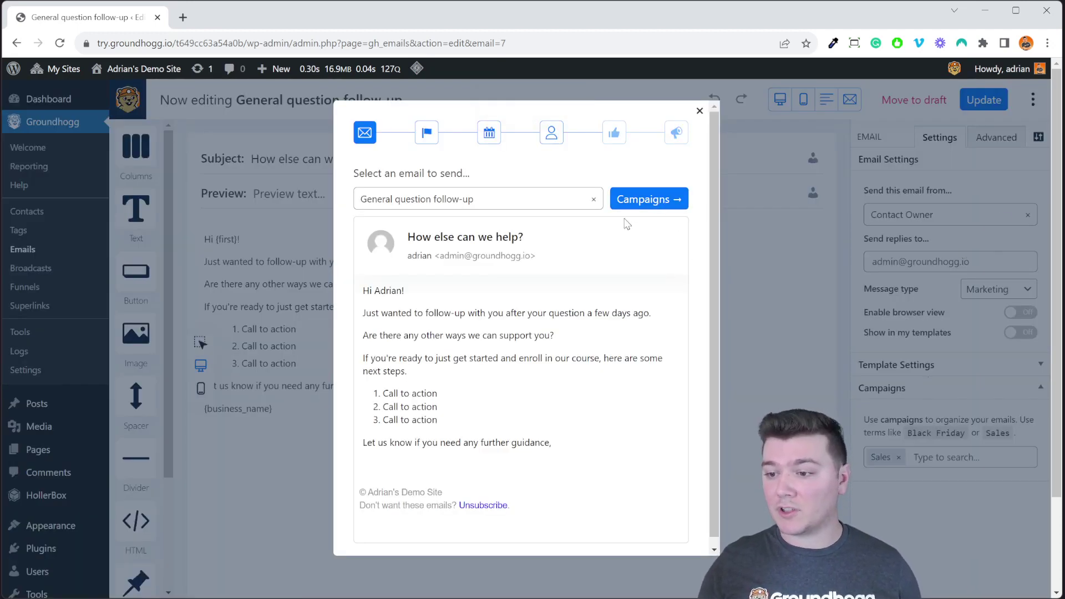
left_click(658, 199)
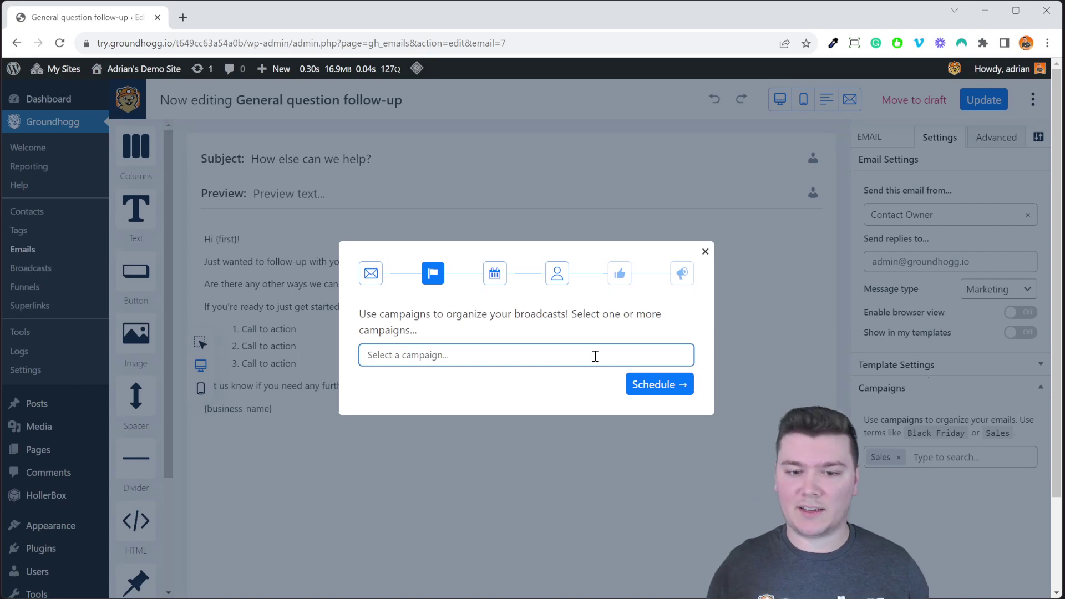
left_click(705, 252)
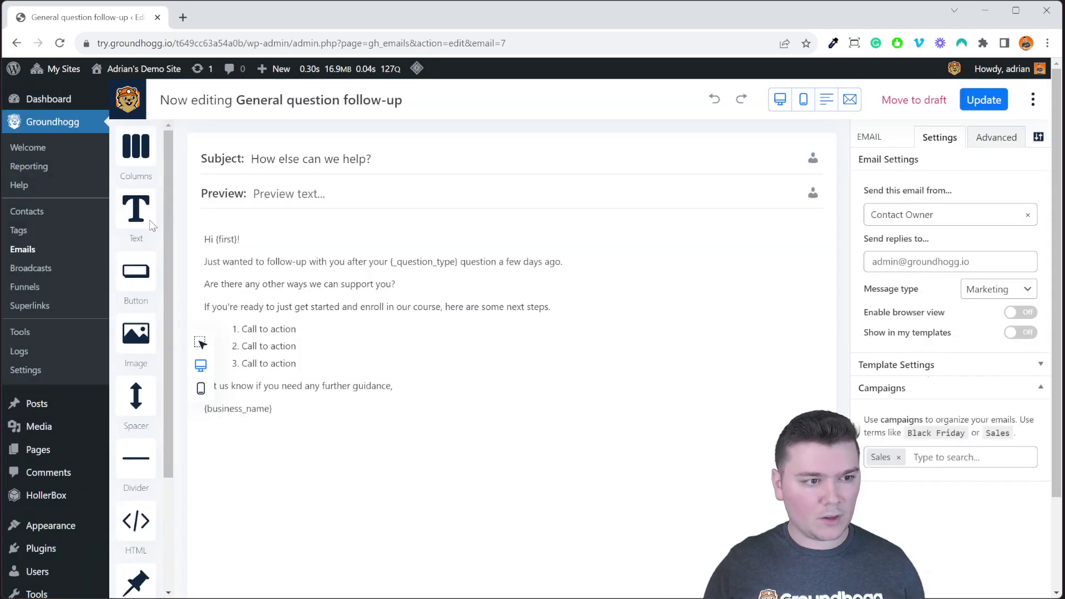
- Filter the Emails list to show only Lead Magnet campaign emails
left_click(56, 255)
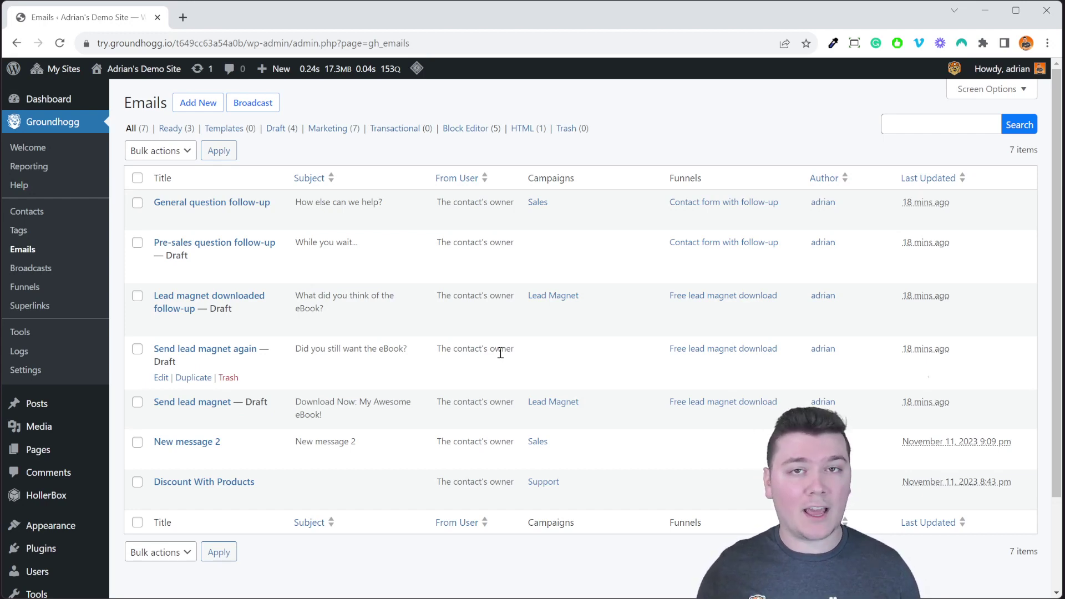
left_click(551, 296)
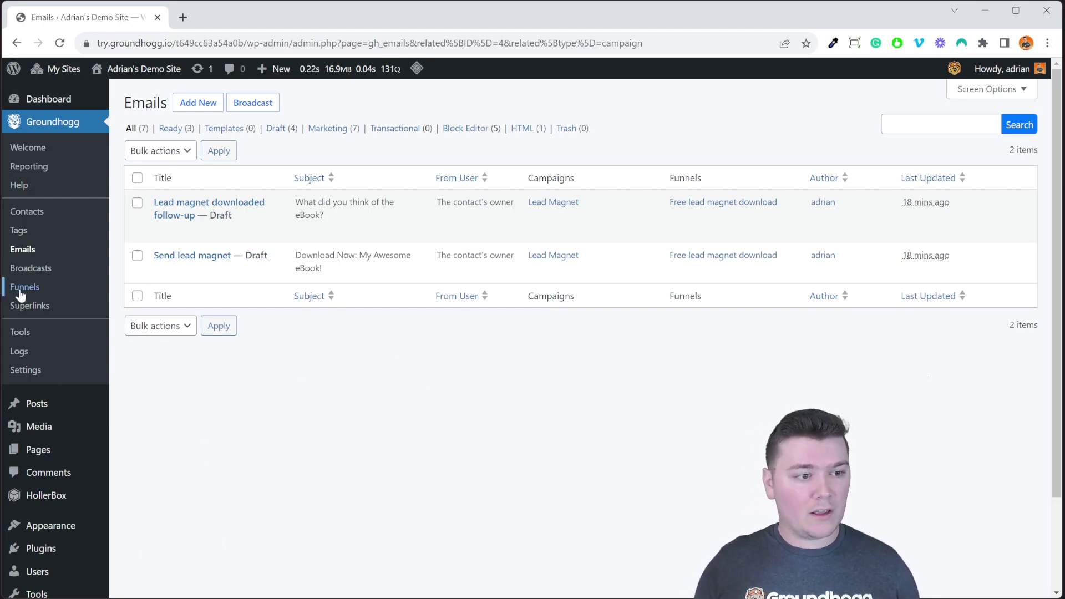
left_click(34, 269)
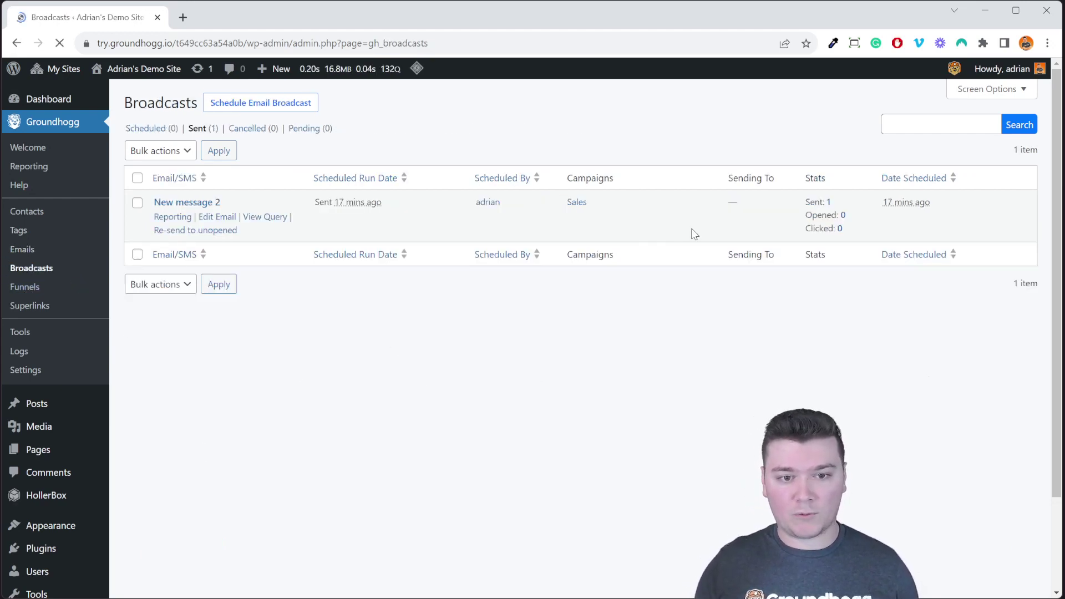
- Filter broadcasts to the Sales campaign, then bring up the Funnels list
left_click(574, 203)
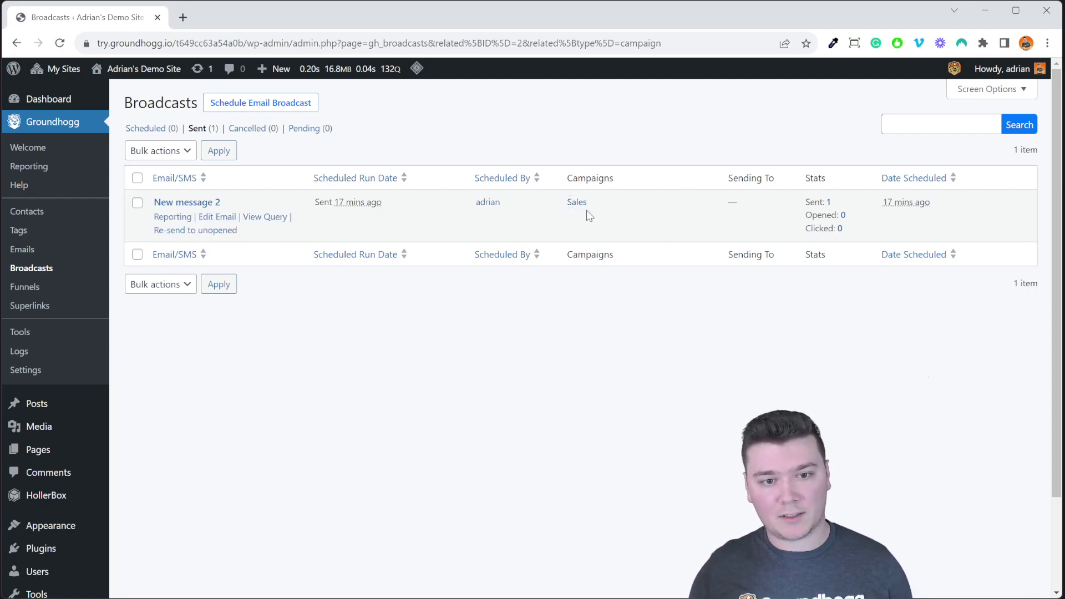
left_click(64, 289)
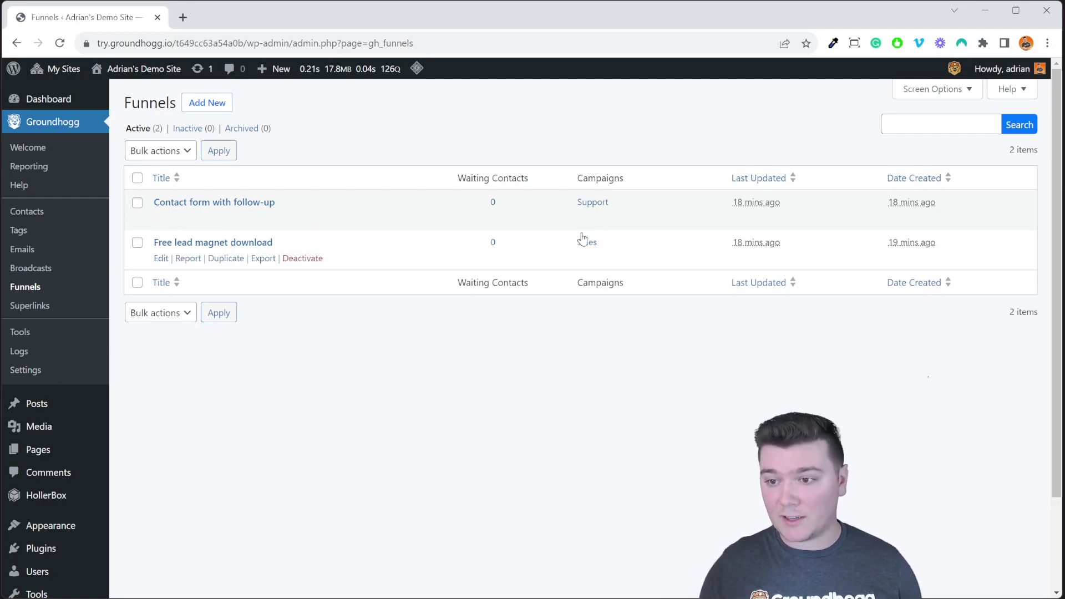
- Add the existing Sales campaign to the Contact form with follow-up funnel's settings and save
left_click(236, 203)
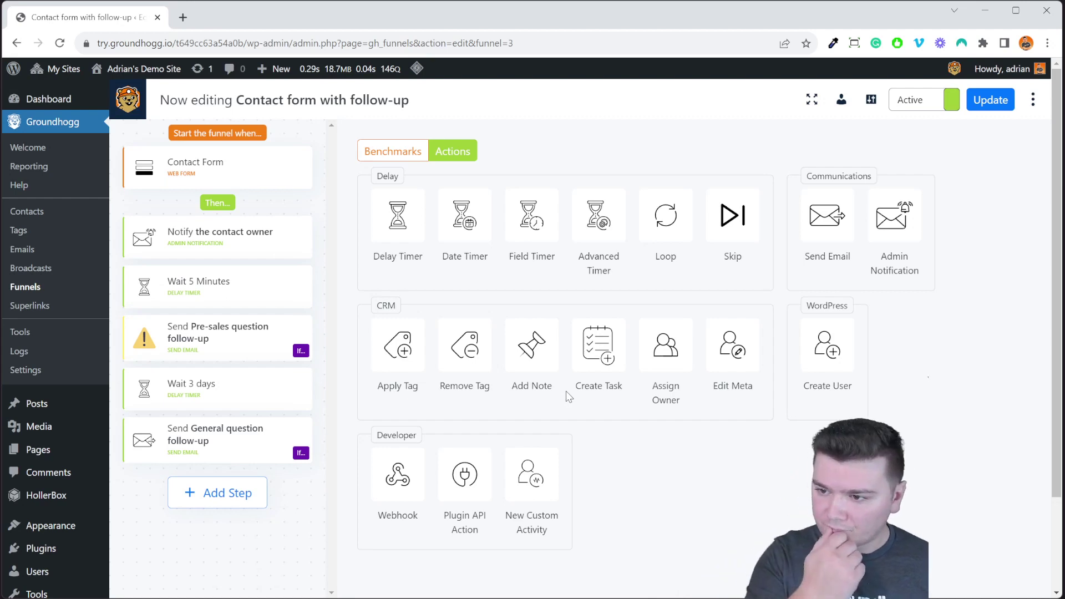
left_click(871, 100)
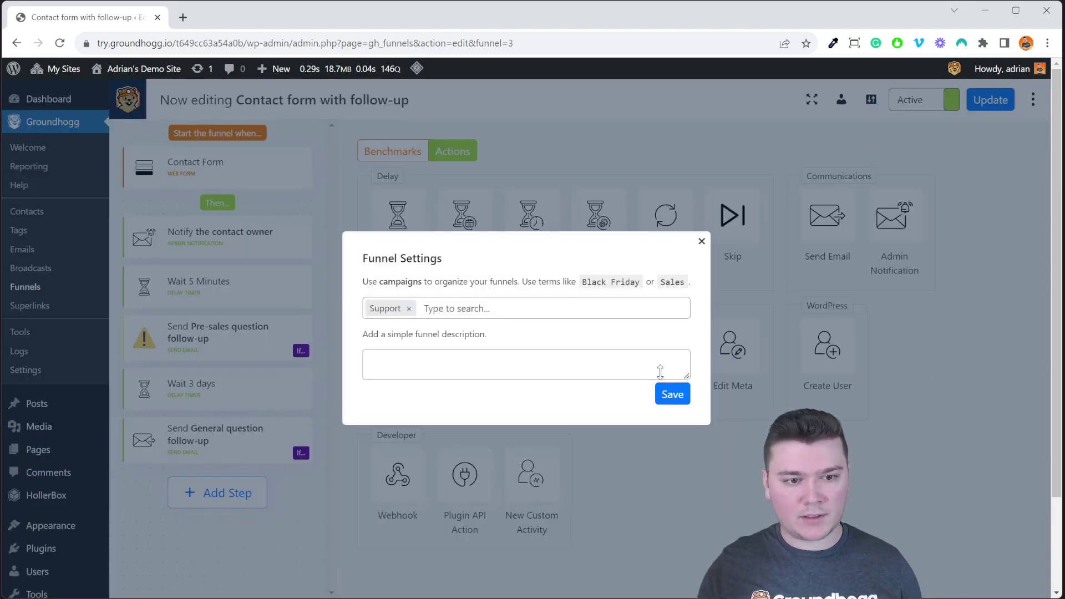
left_click(484, 304)
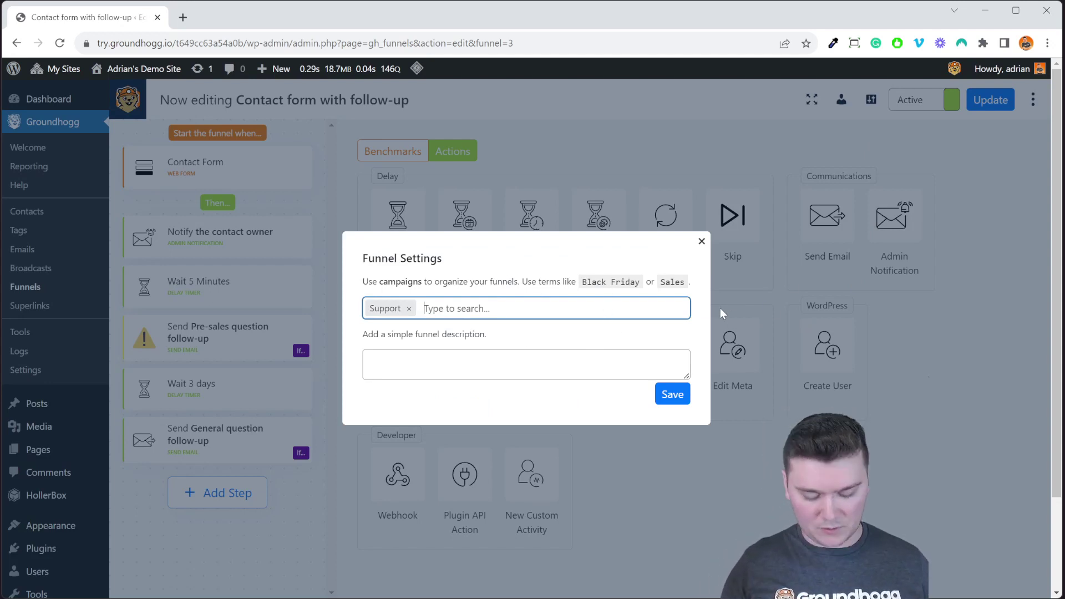
type("Sales")
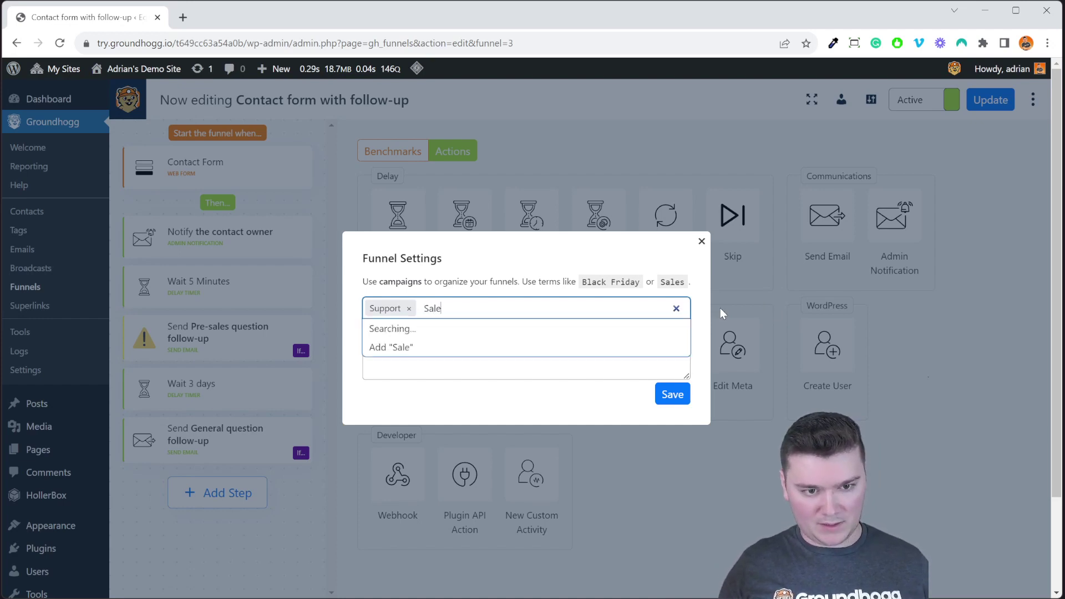
left_click(468, 349)
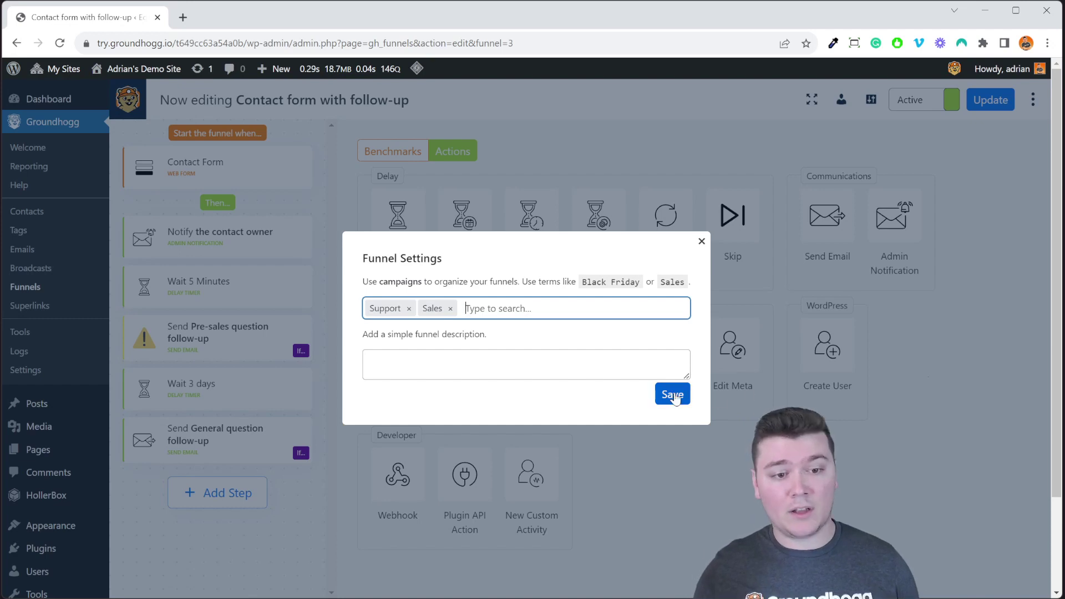
left_click(673, 395)
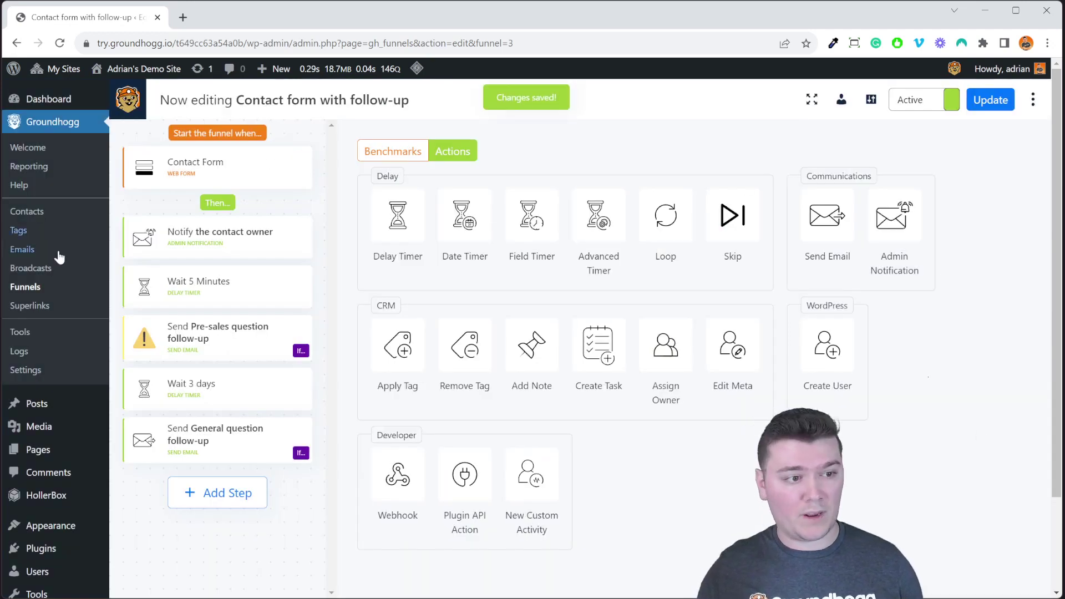
- Return to the Funnels list, then go to the Reporting overview
left_click(55, 287)
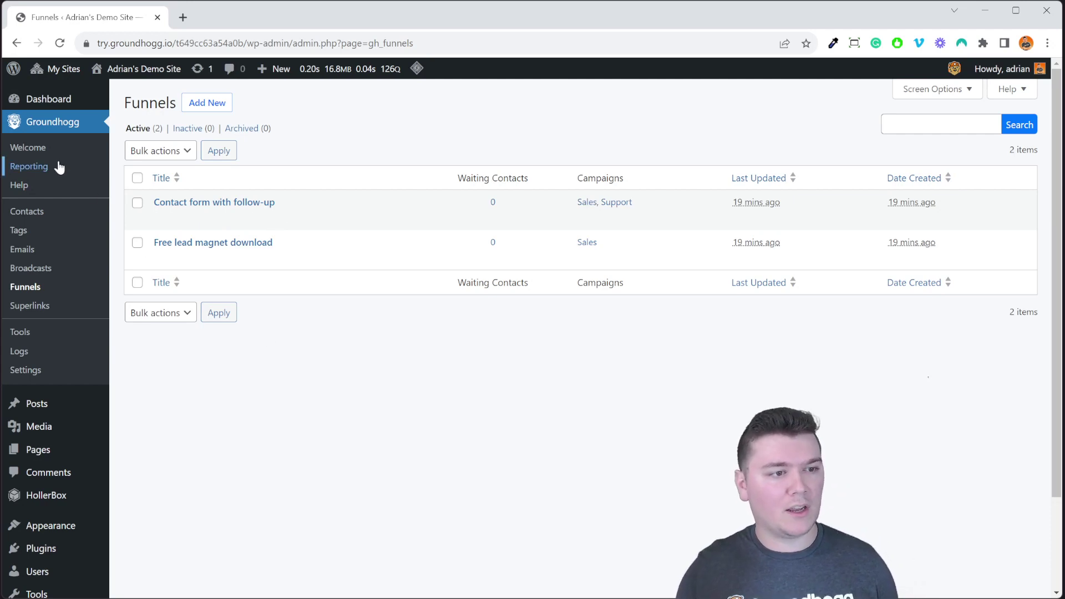
left_click(29, 166)
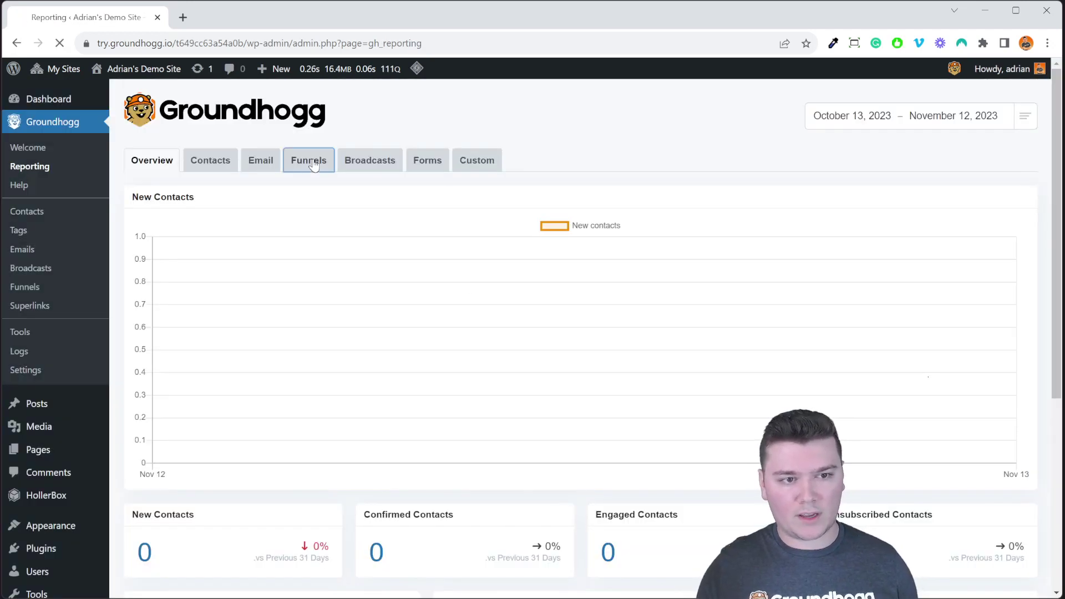
- In the Funnels report, try the Sales campaign filter, clear it, and filter by Support
left_click(311, 162)
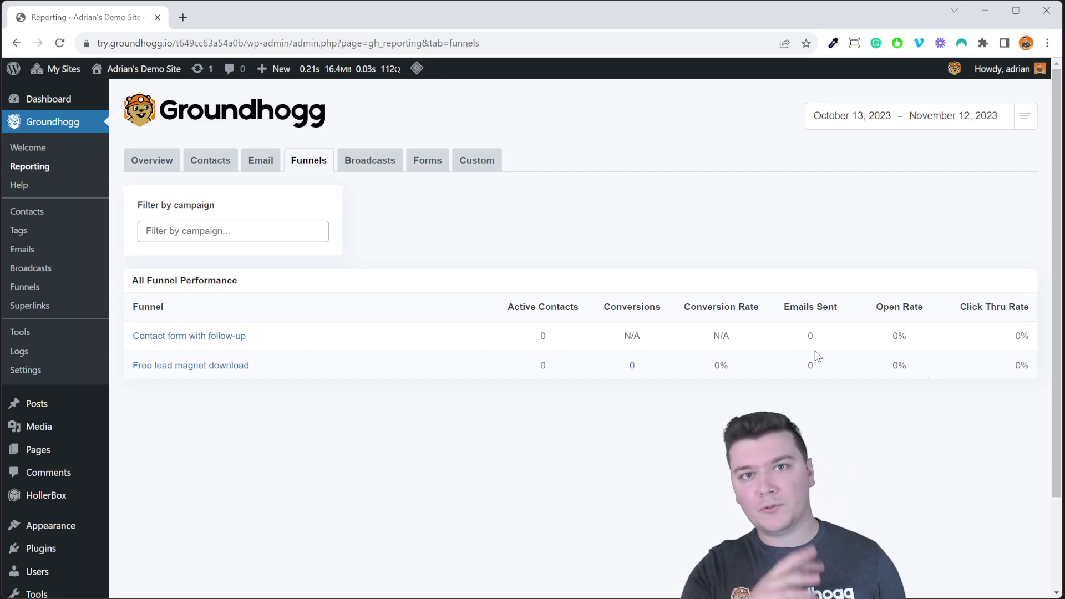
left_click(292, 228)
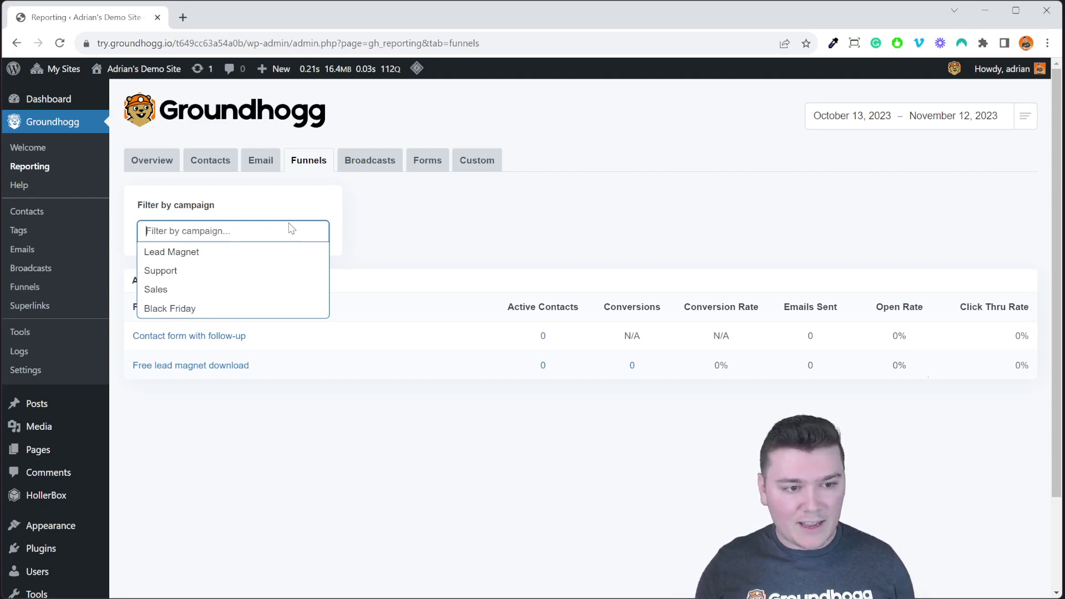
left_click(274, 291)
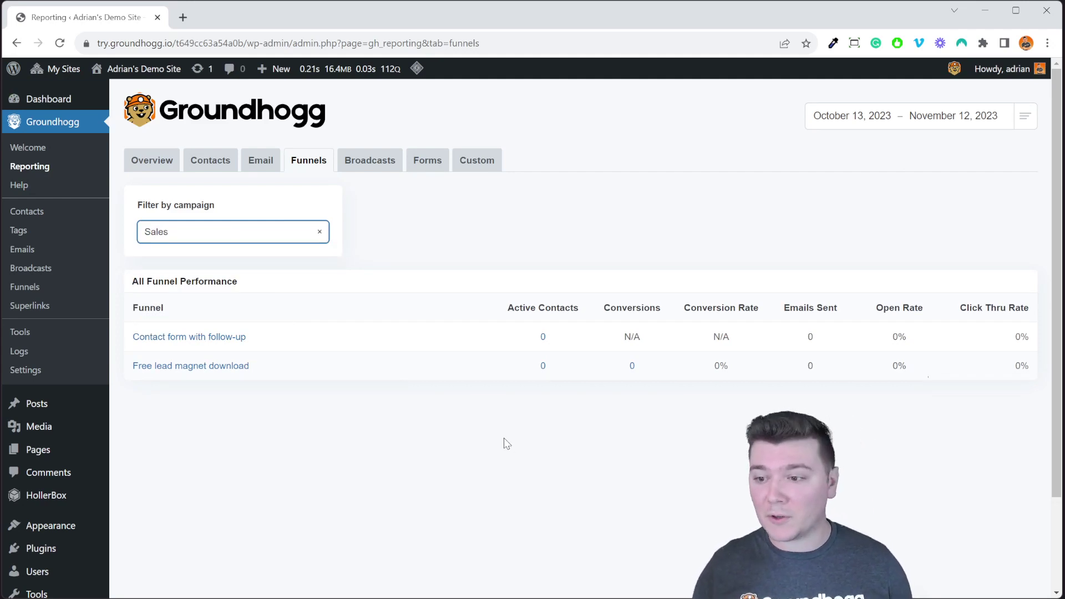
left_click(318, 234)
left_click(270, 238)
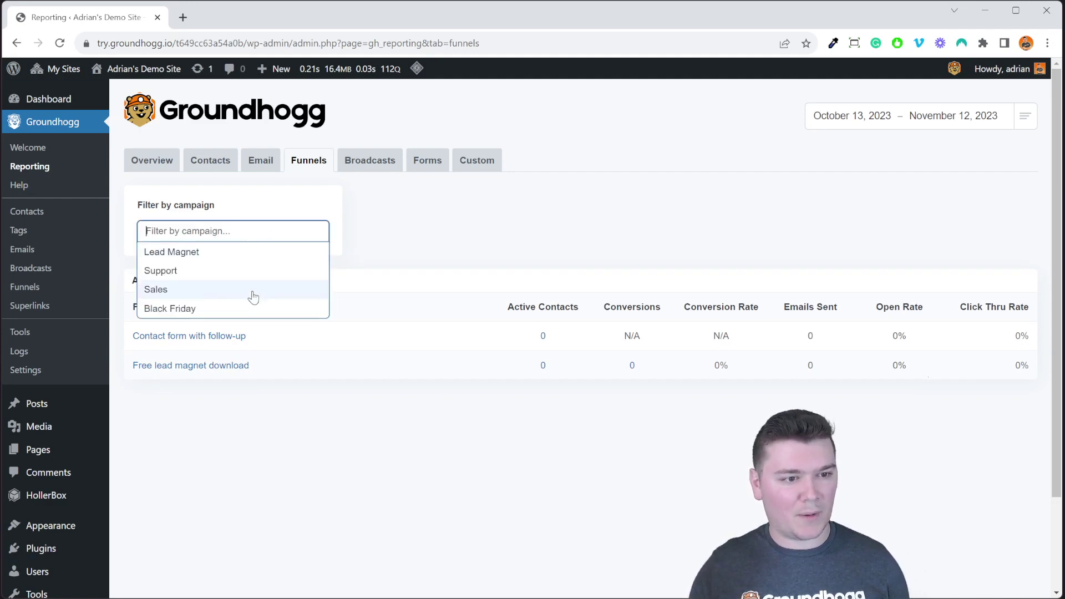
left_click(250, 271)
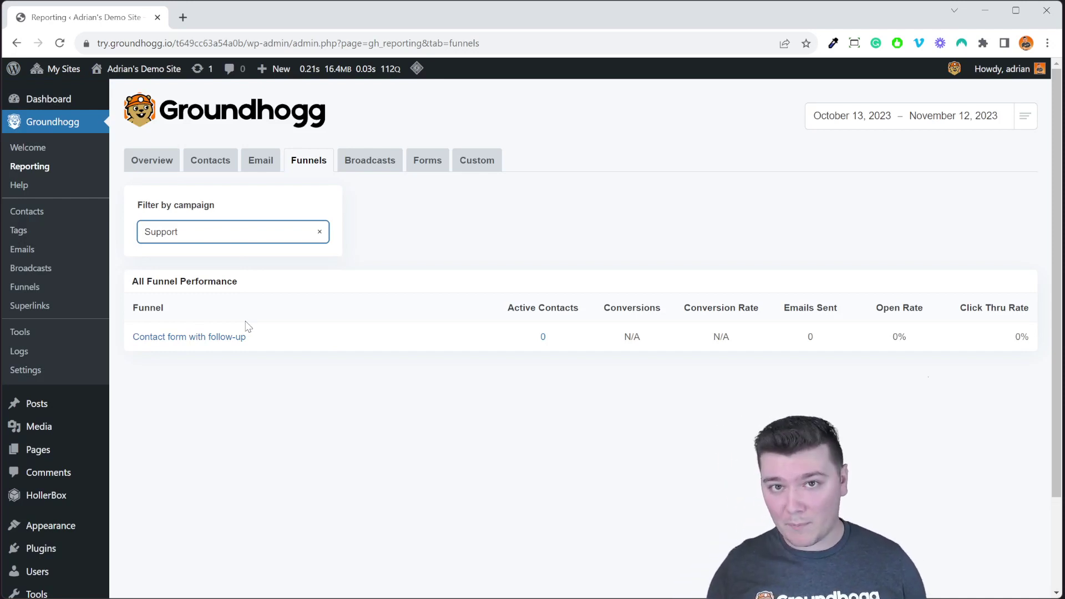
- In the Broadcasts report, try the Support campaign filter, clear it, and filter by Sales
left_click(387, 161)
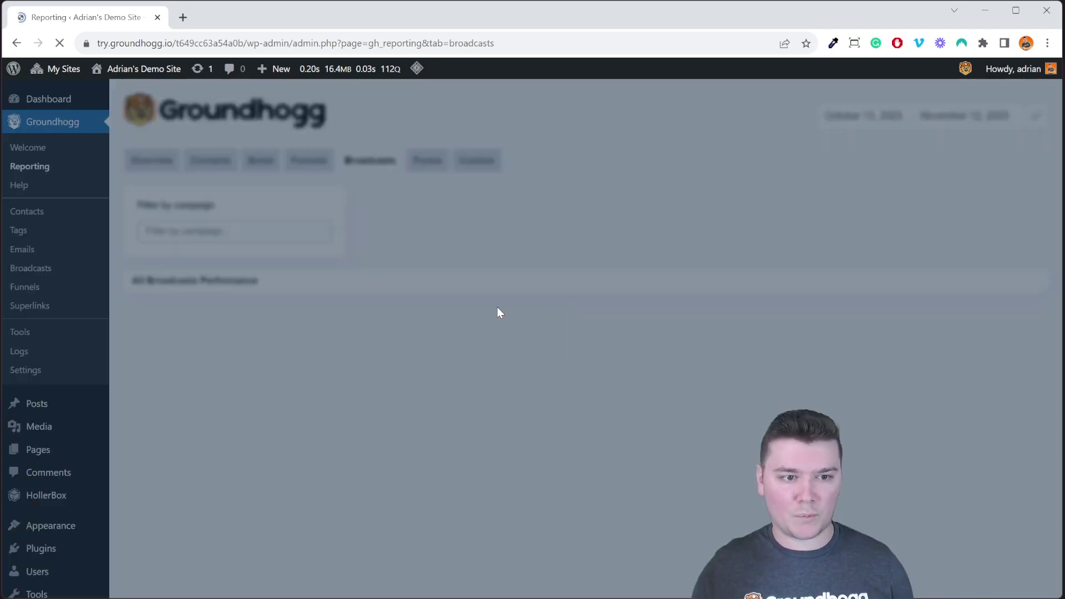
left_click(203, 230)
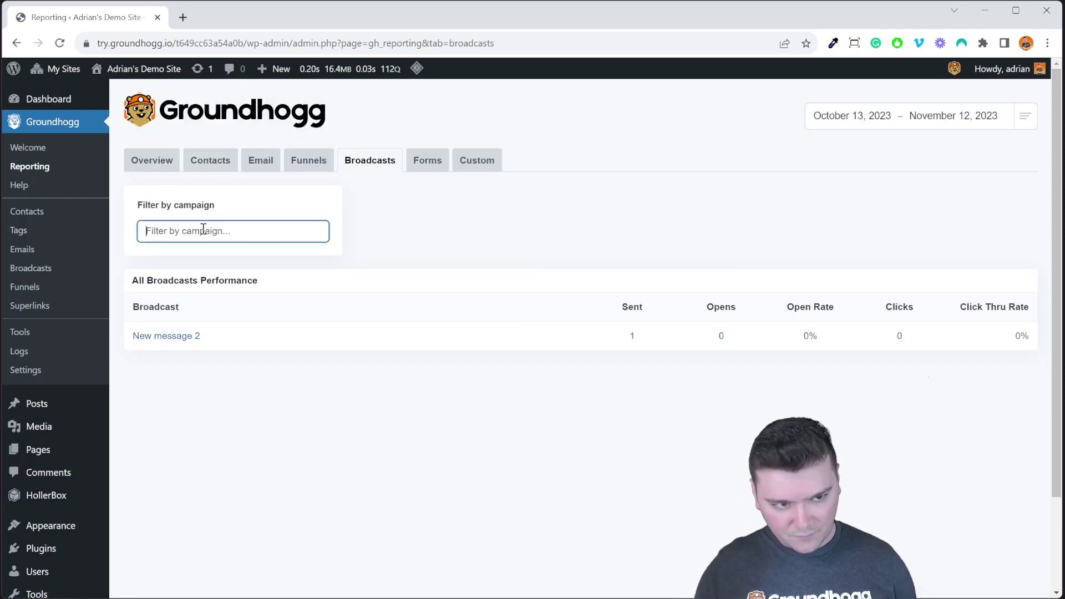
left_click(245, 269)
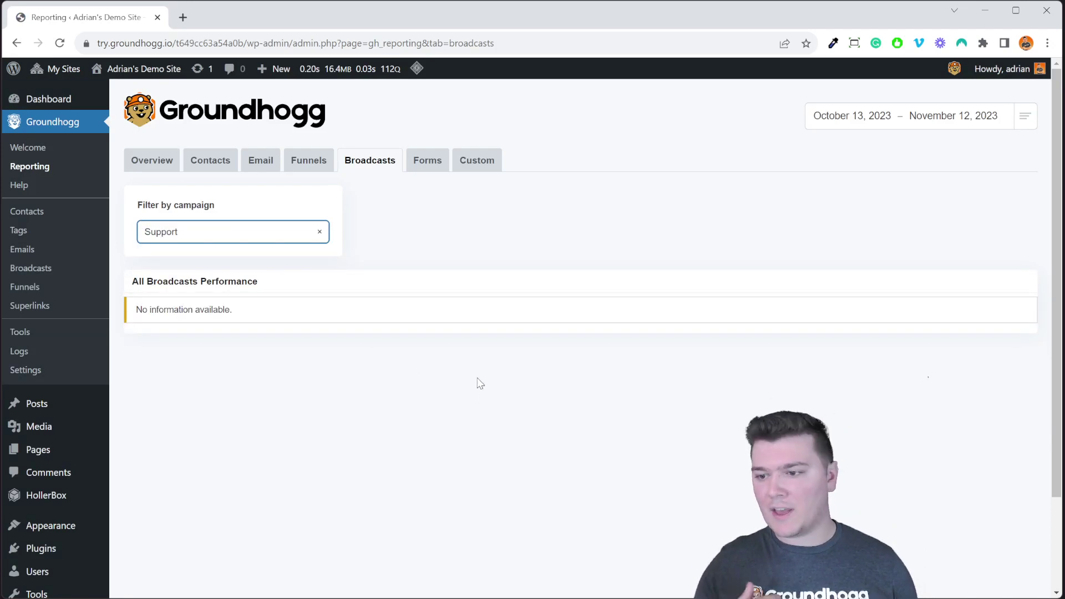
left_click(319, 231)
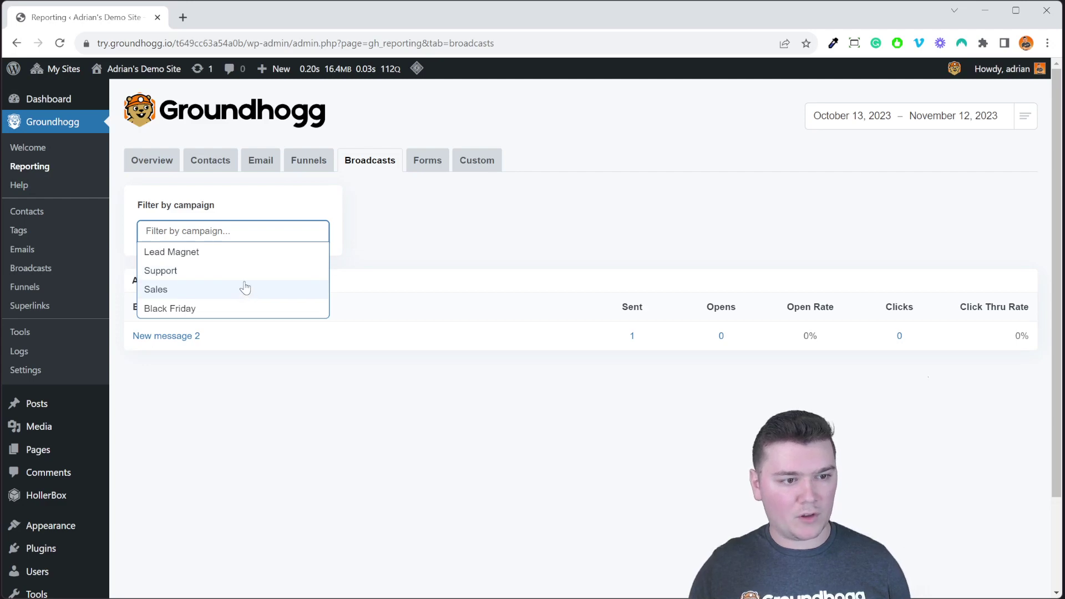
left_click(245, 288)
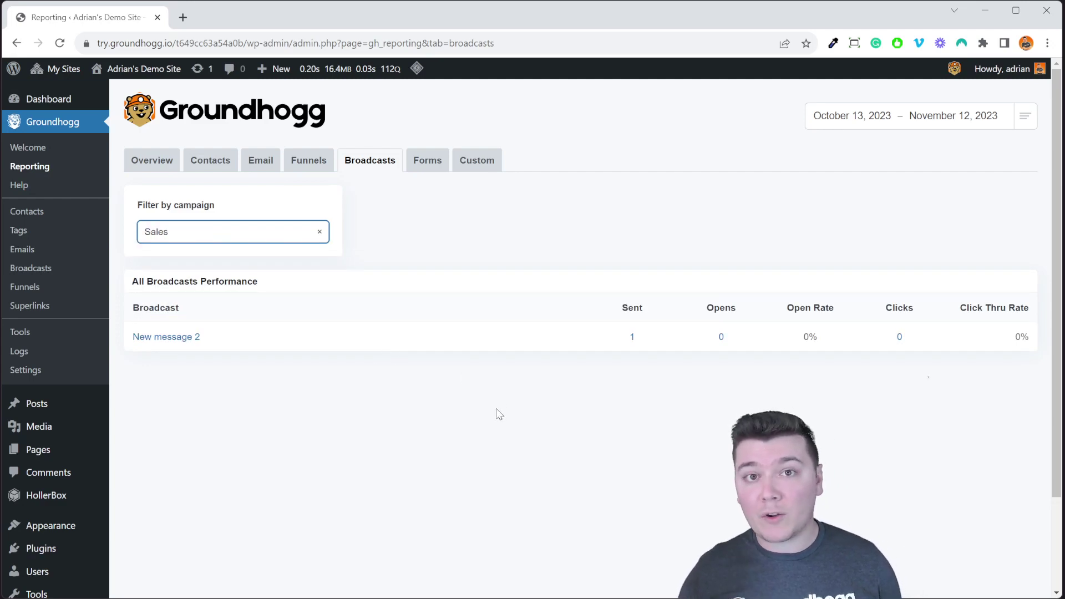